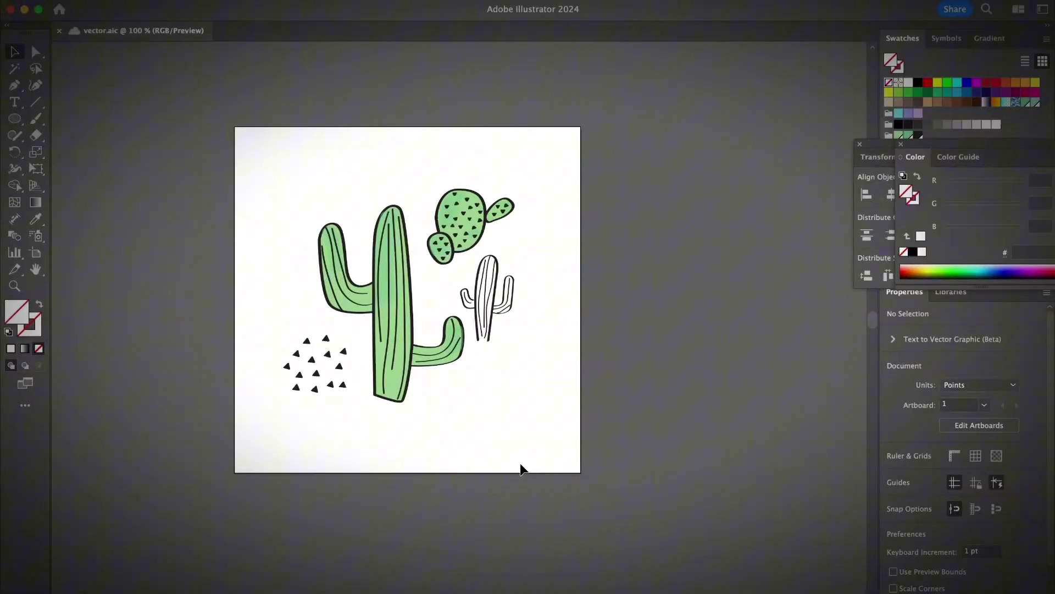
- Marquee-select the whole cactus artwork a few times, deselecting it each time
{"action": "left_click_drag", "start_coordinate": [281, 174], "coordinate": [561, 463]}
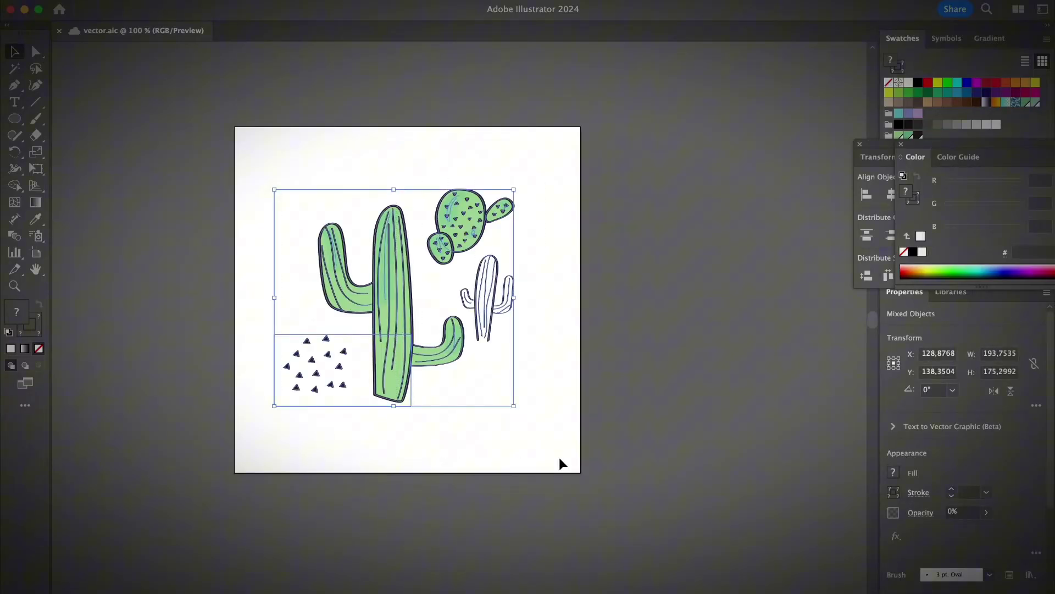
{"action": "left_click", "coordinate": [558, 462]}
{"action": "left_click_drag", "start_coordinate": [278, 175], "coordinate": [523, 471]}
{"action": "left_click", "coordinate": [526, 440]}
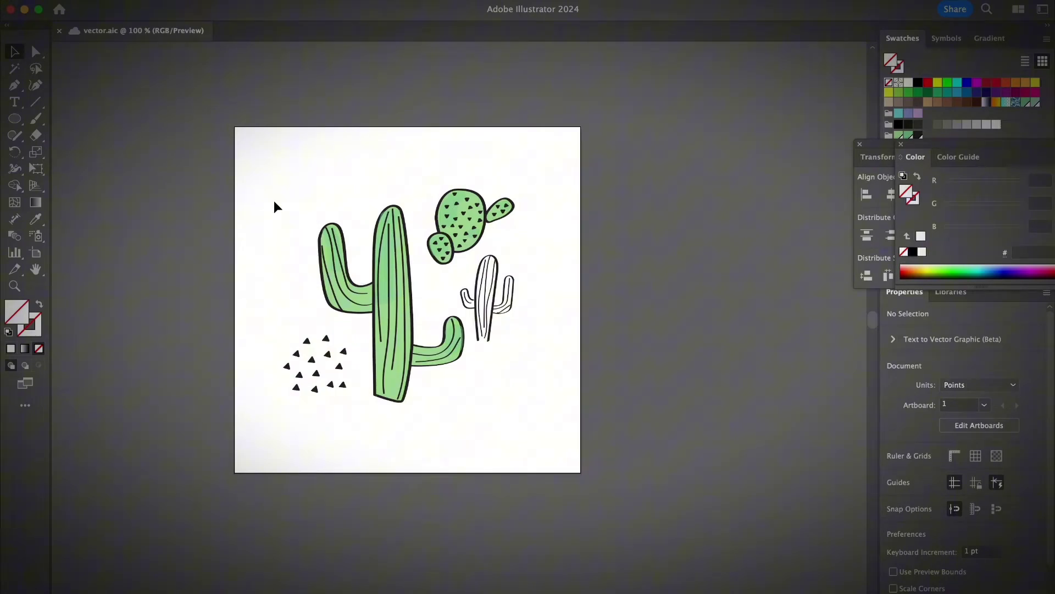
{"action": "left_click_drag", "start_coordinate": [286, 185], "coordinate": [553, 441]}
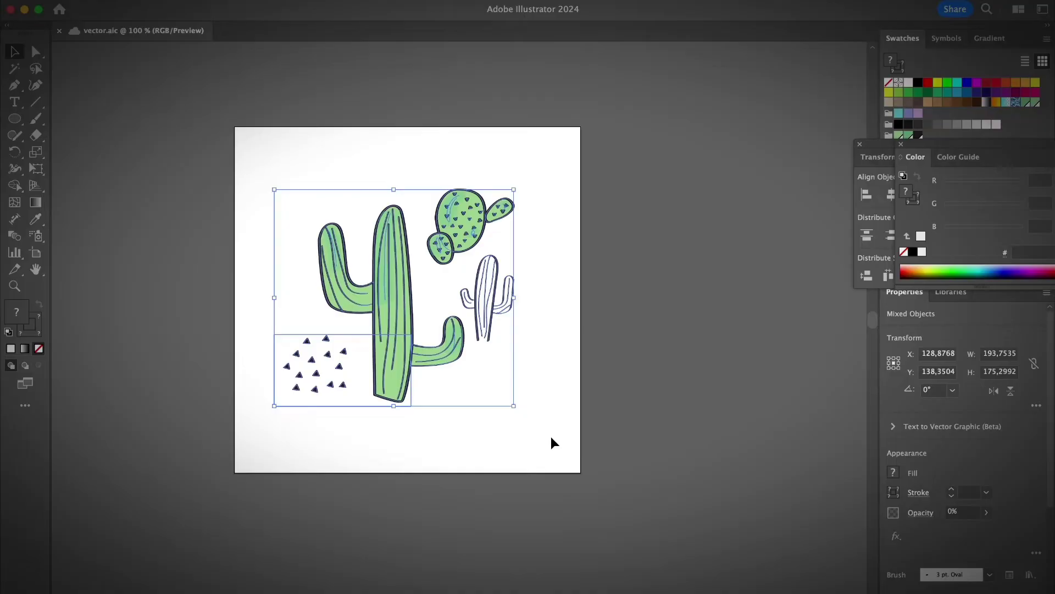
{"action": "left_click", "coordinate": [553, 442]}
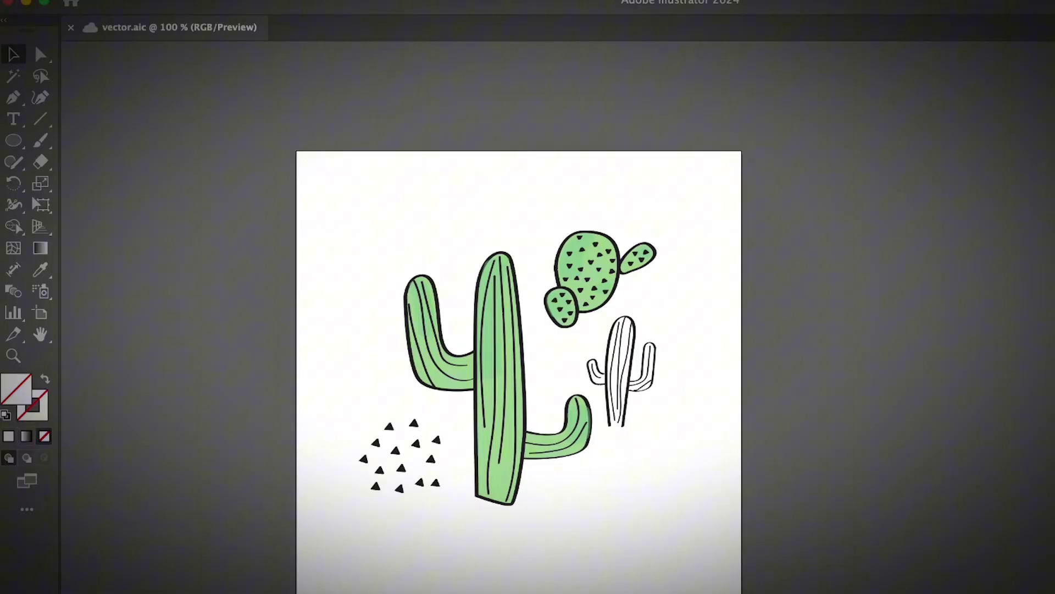
- Check the Save As format list, then cancel without saving
{"action": "left_click", "coordinate": [116, 3]}
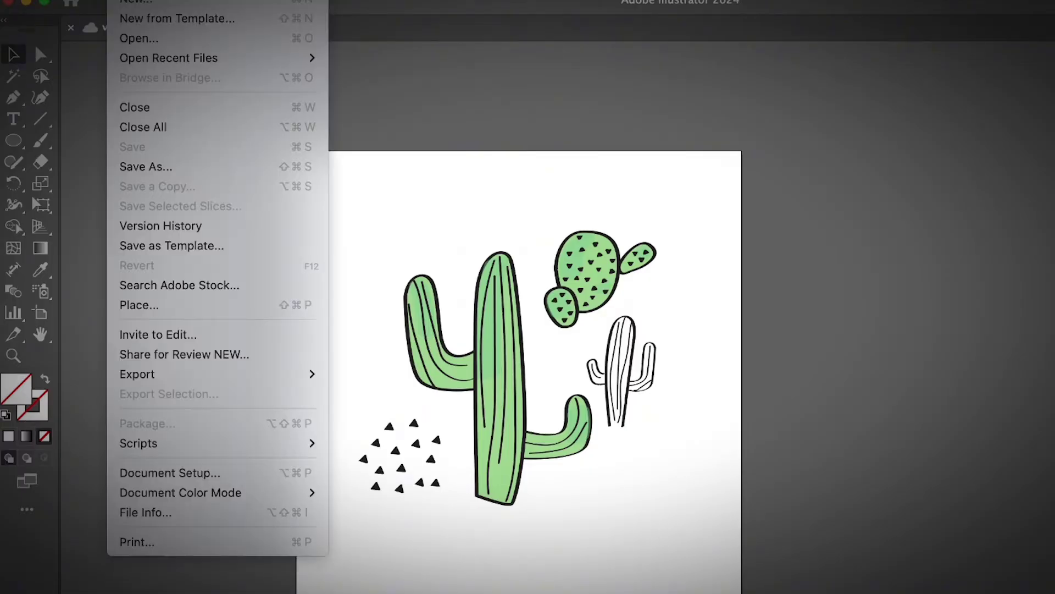
{"action": "left_click", "coordinate": [212, 165]}
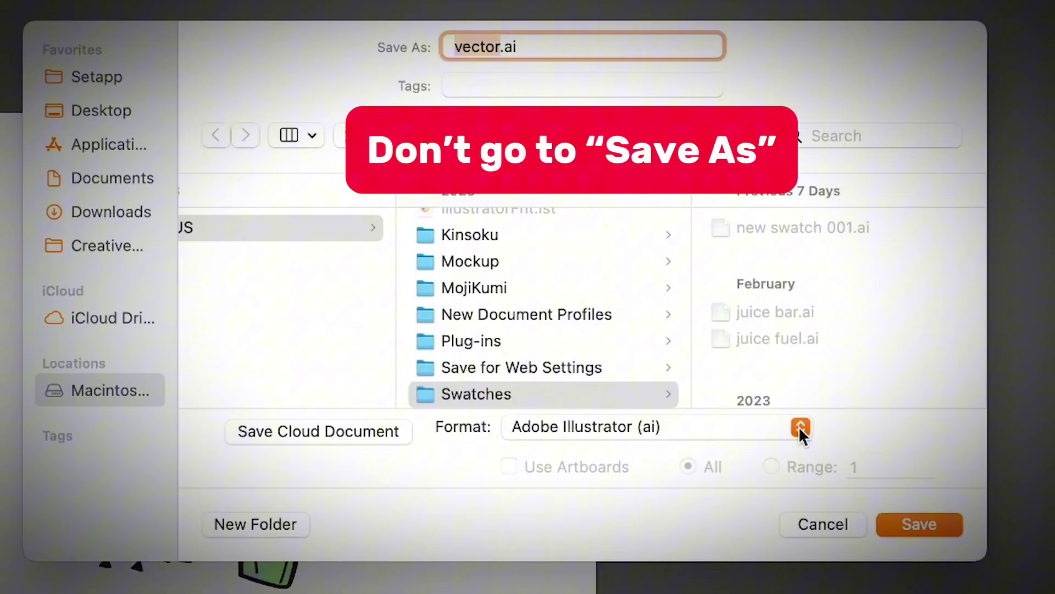
{"action": "left_click", "coordinate": [801, 428]}
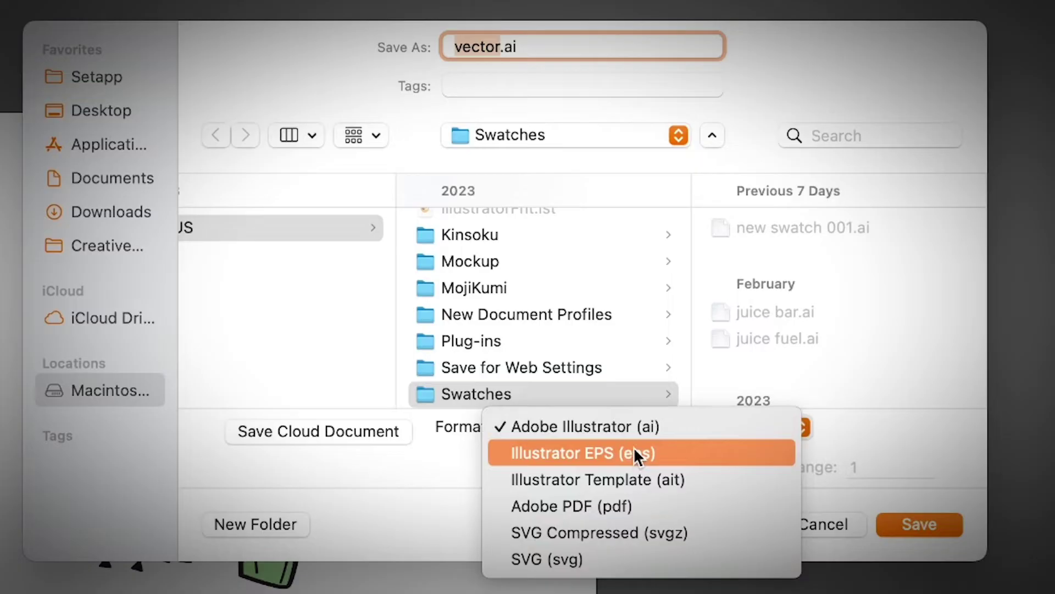
{"action": "left_click", "coordinate": [850, 437]}
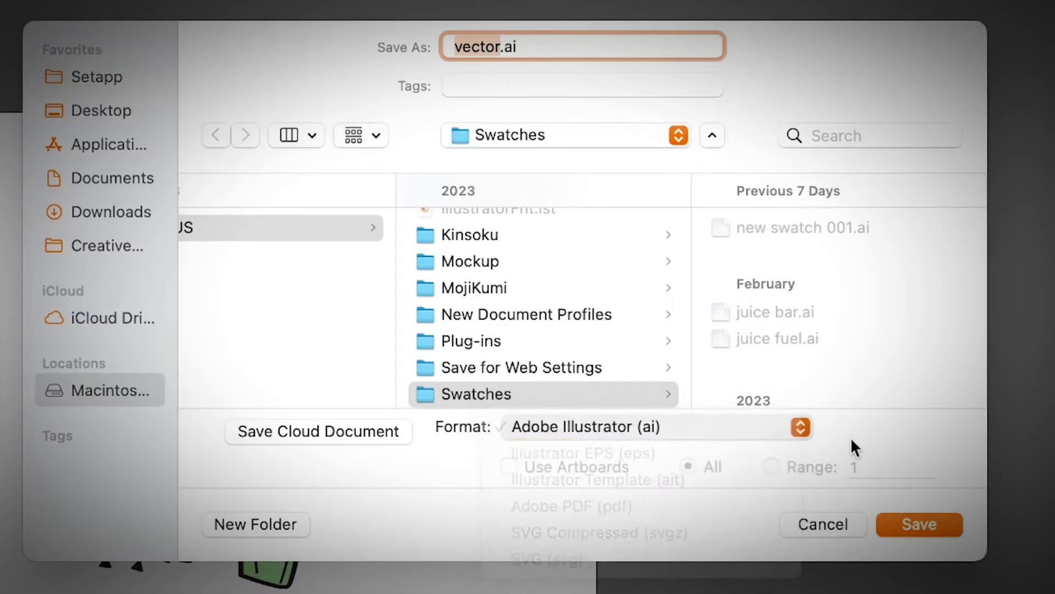
{"action": "left_click", "coordinate": [816, 526]}
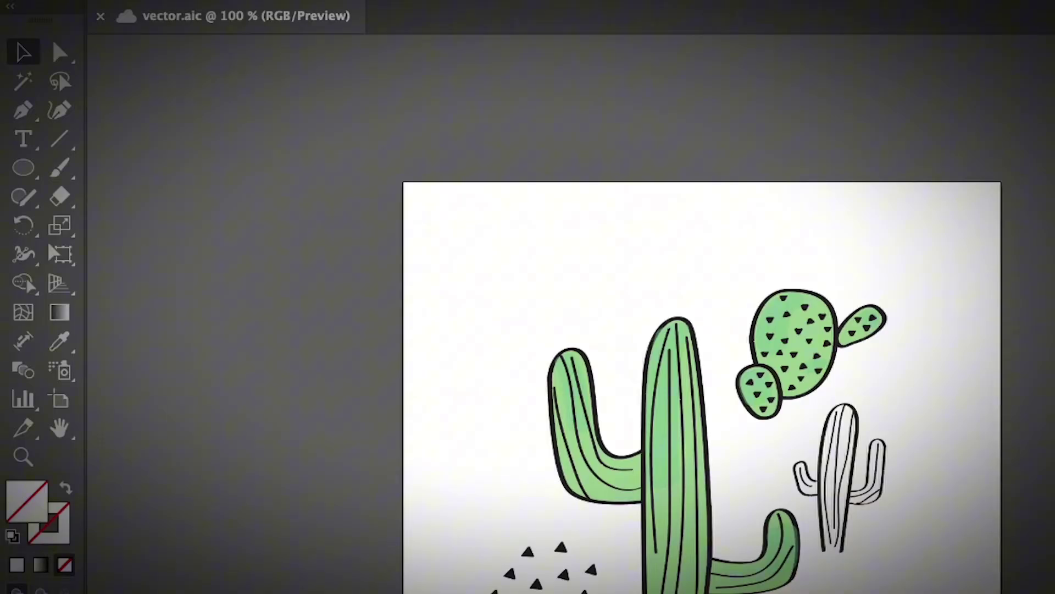
- Start an Export As of the artwork to PNG with Use Artboards turned on
{"action": "left_click", "coordinate": [175, 1]}
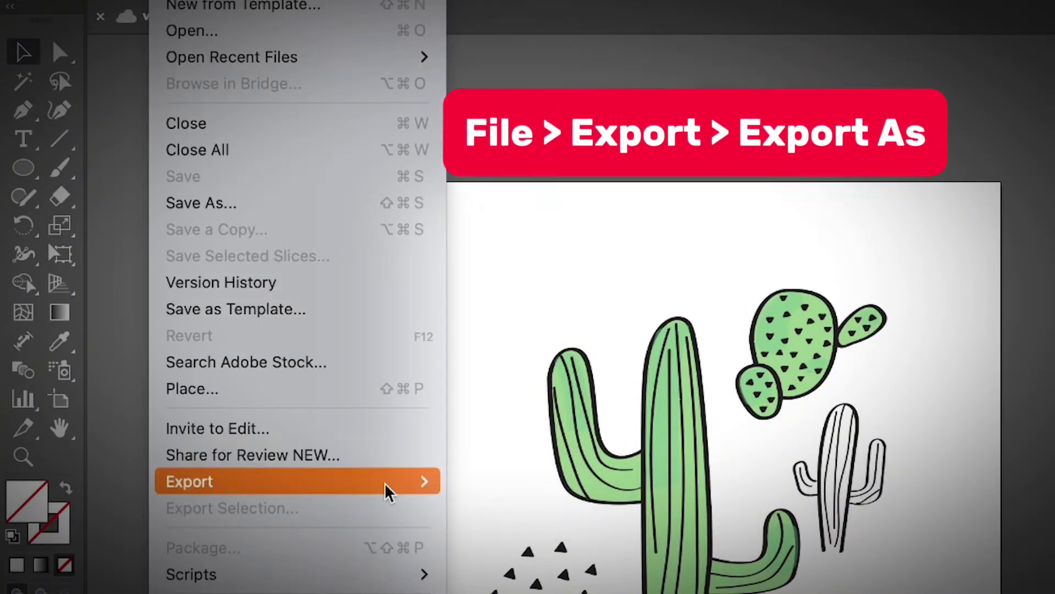
{"action": "mouse_move", "coordinate": [388, 489]}
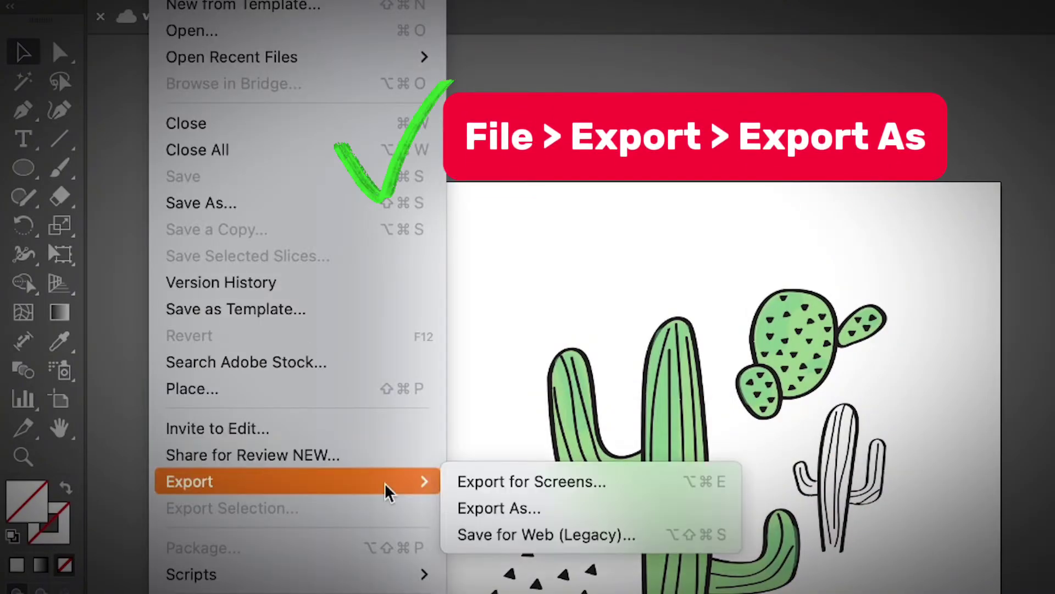
{"action": "left_click", "coordinate": [484, 510]}
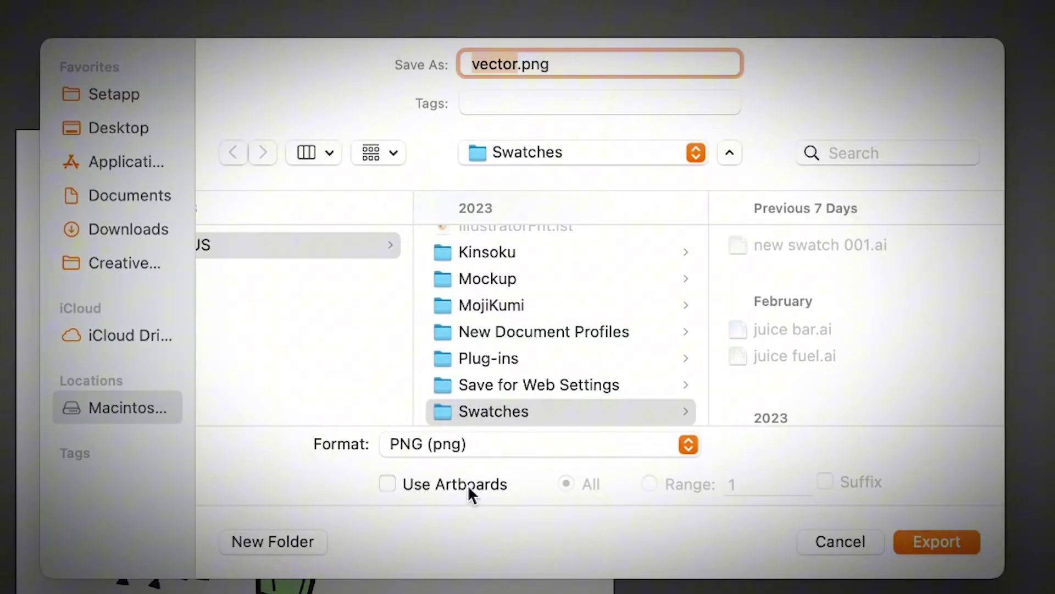
{"action": "left_click", "coordinate": [387, 484]}
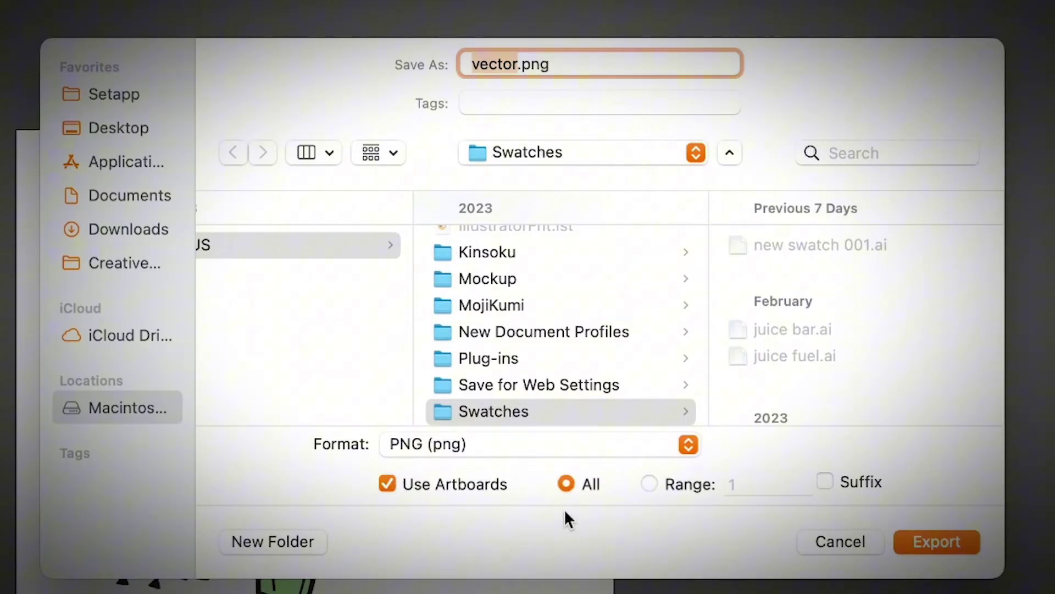
- Try artboard ranges 2 and 1-2 in the Range field, then clear it
{"action": "left_click", "coordinate": [649, 483]}
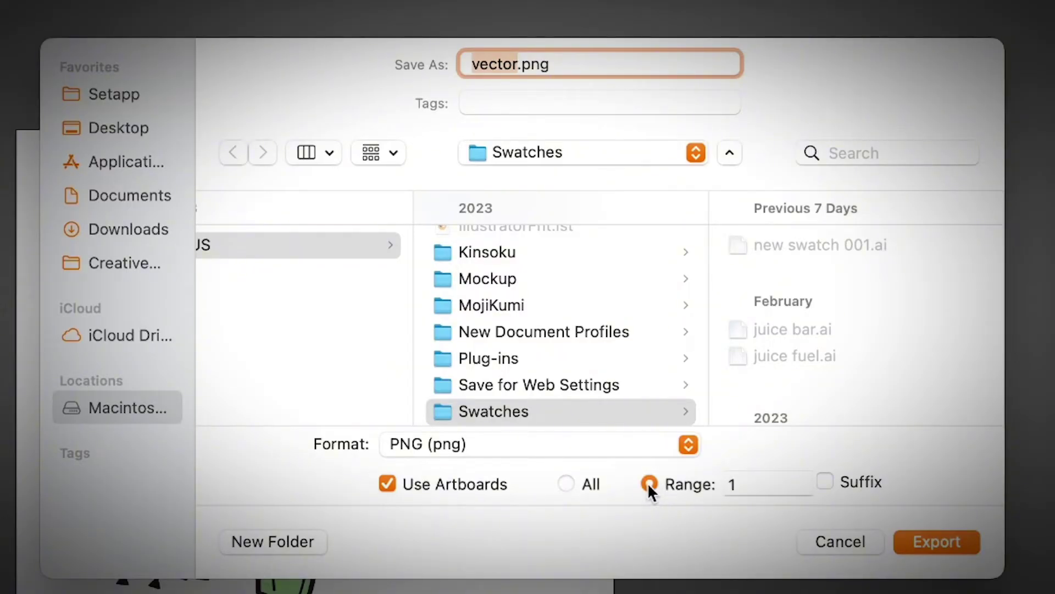
{"action": "left_click", "coordinate": [760, 486]}
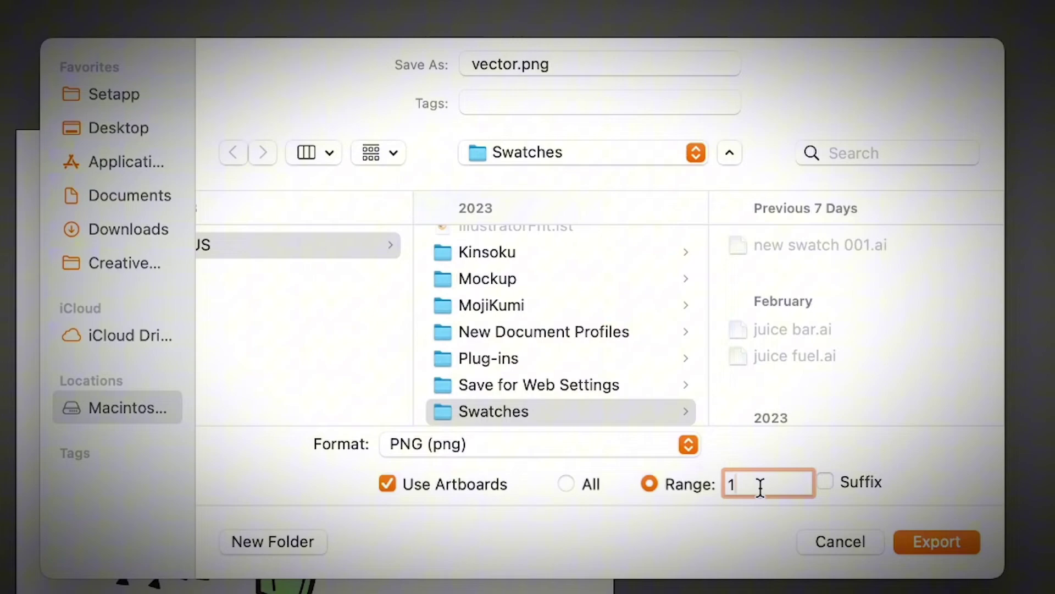
{"action": "key", "text": "BackSpace"}
{"action": "type", "text": "2"}
{"action": "key", "text": "BackSpace"}
{"action": "type", "text": "1-2"}
{"action": "key", "text": "BackSpace"}
{"action": "key", "text": "BackSpace"}
{"action": "key", "text": "BackSpace"}
- Export all artboards as vector.png into the Desktop folder
{"action": "left_click", "coordinate": [566, 483]}
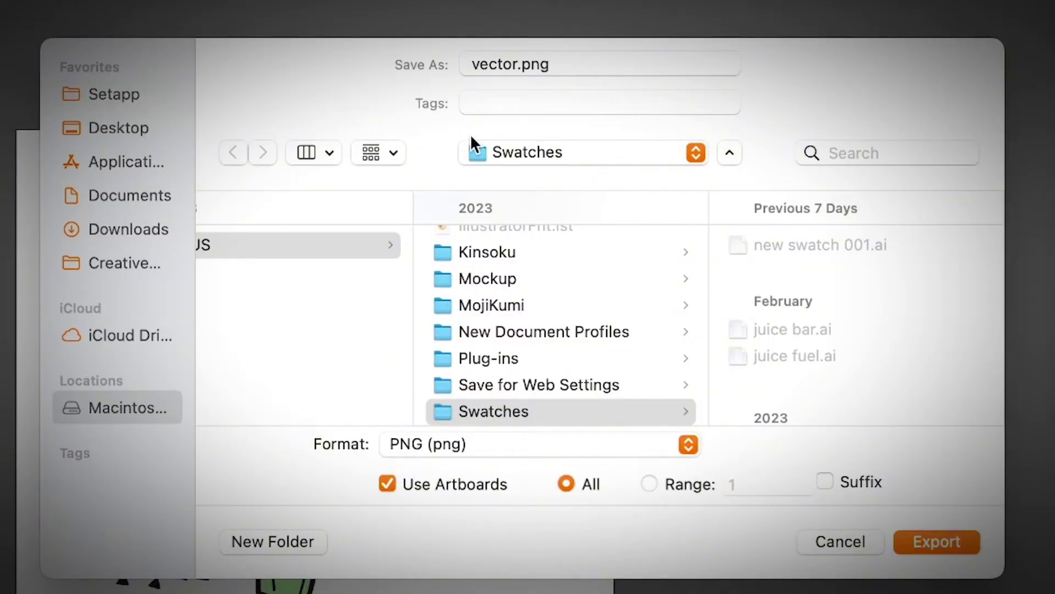
{"action": "left_click", "coordinate": [516, 64]}
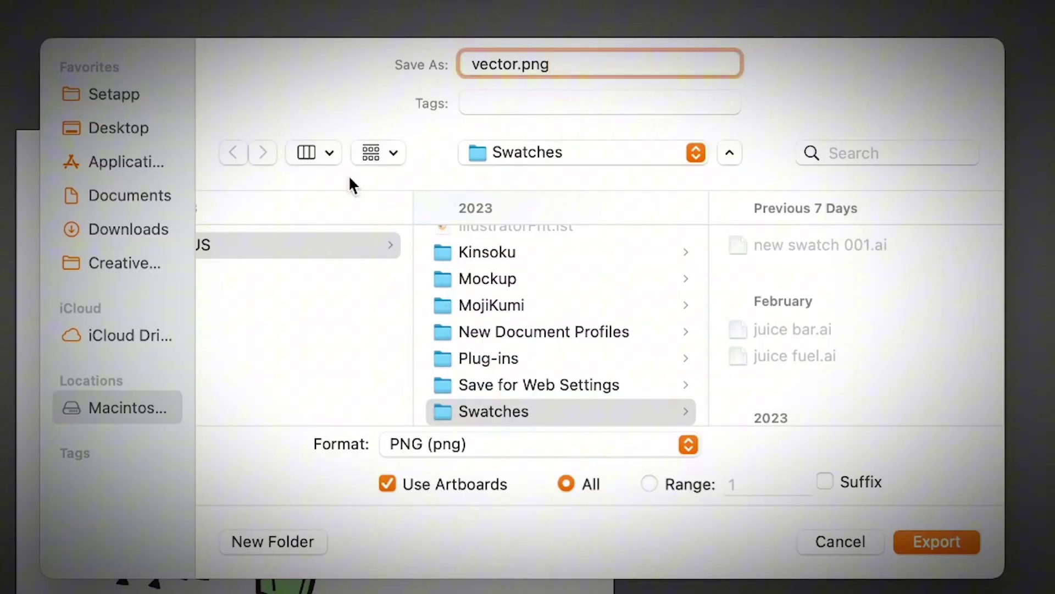
{"action": "left_click", "coordinate": [150, 134]}
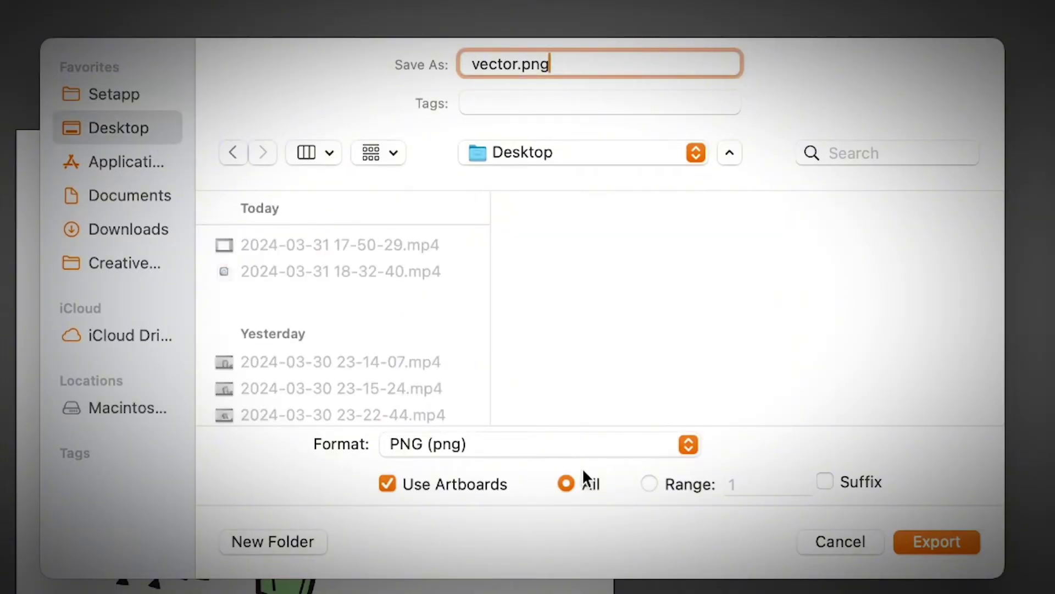
- Choose High (300 ppi) resolution in PNG Options after trying Other, keeping Type Optimized (Hinted) anti-aliasing
{"action": "left_click", "coordinate": [959, 544]}
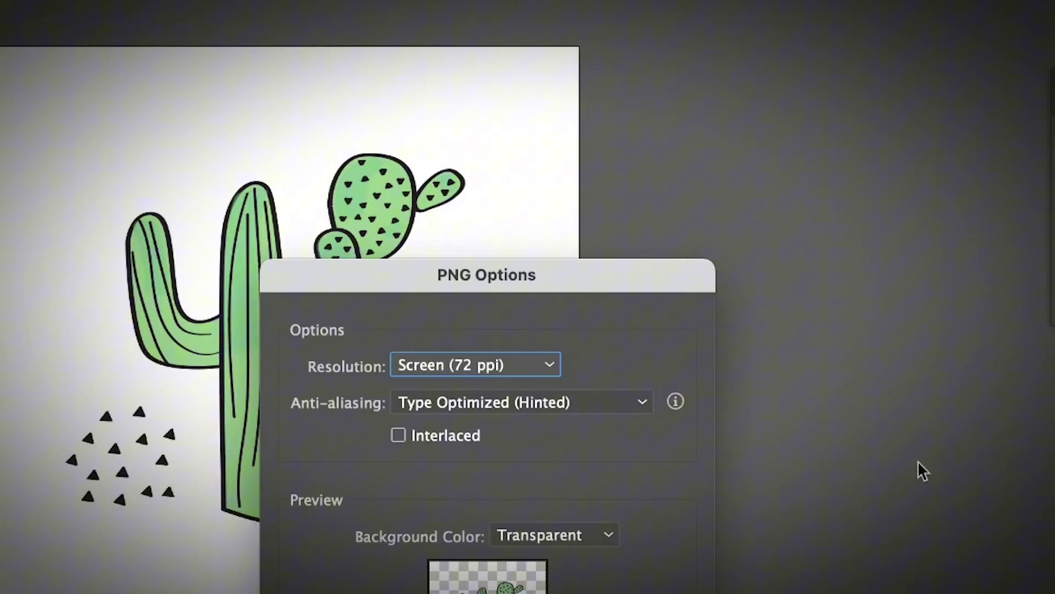
{"action": "left_click_drag", "start_coordinate": [493, 282], "coordinate": [667, 76]}
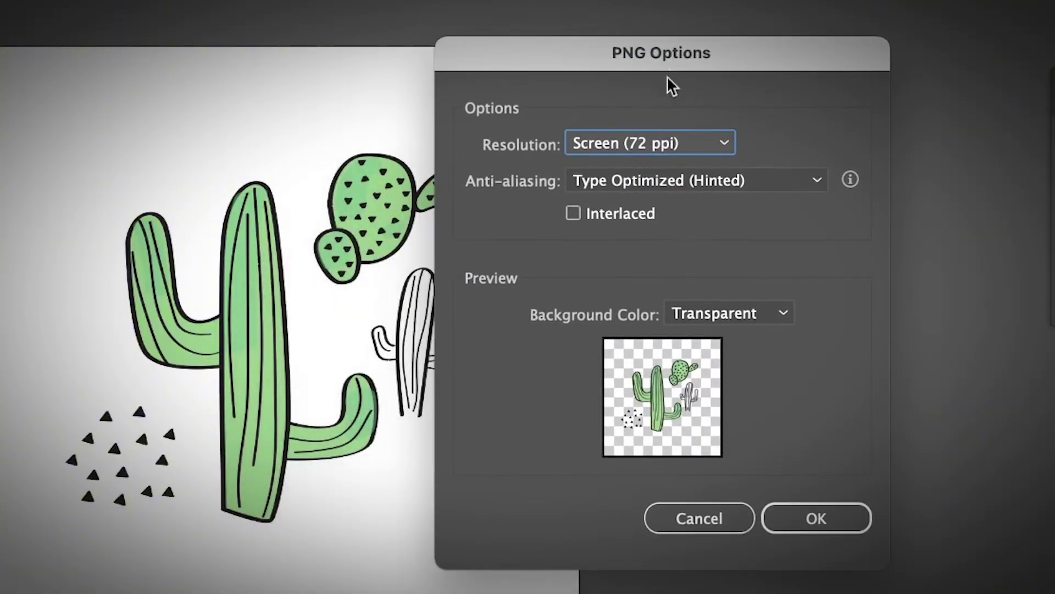
{"action": "left_click", "coordinate": [728, 144]}
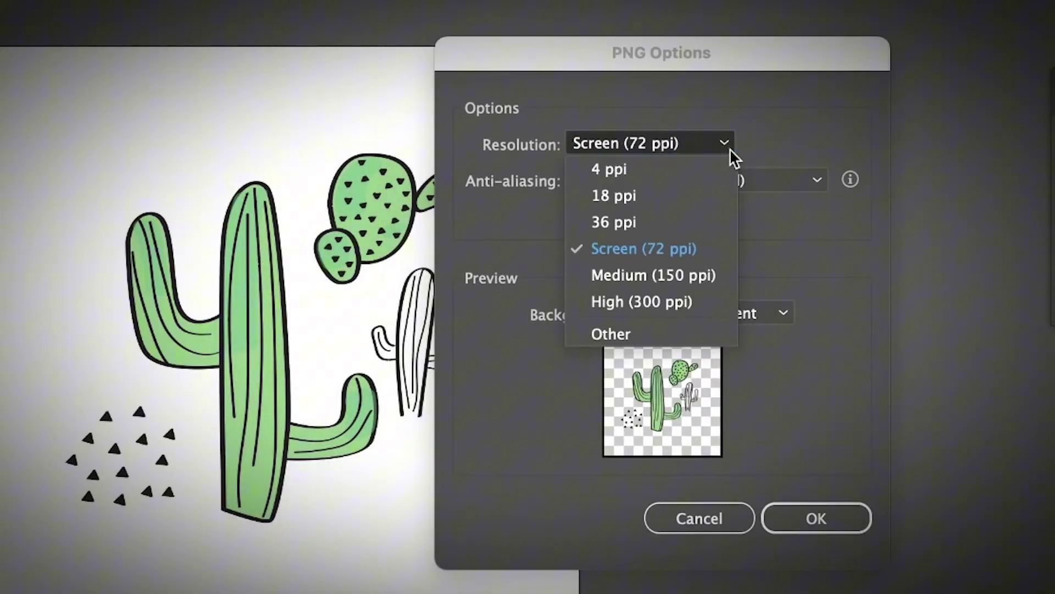
{"action": "left_click", "coordinate": [677, 304]}
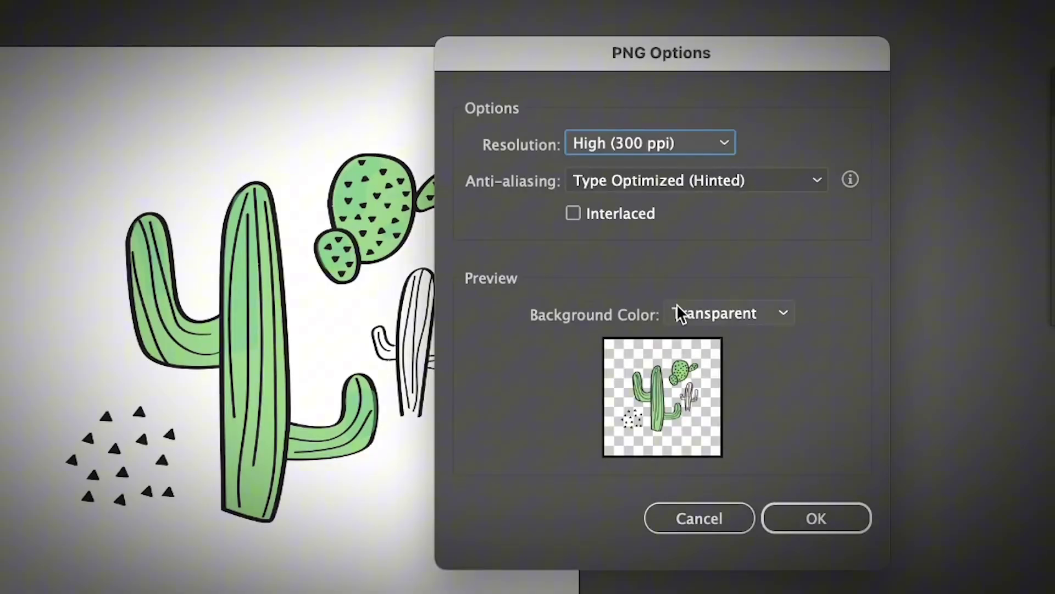
{"action": "left_click", "coordinate": [726, 143]}
{"action": "left_click", "coordinate": [664, 329]}
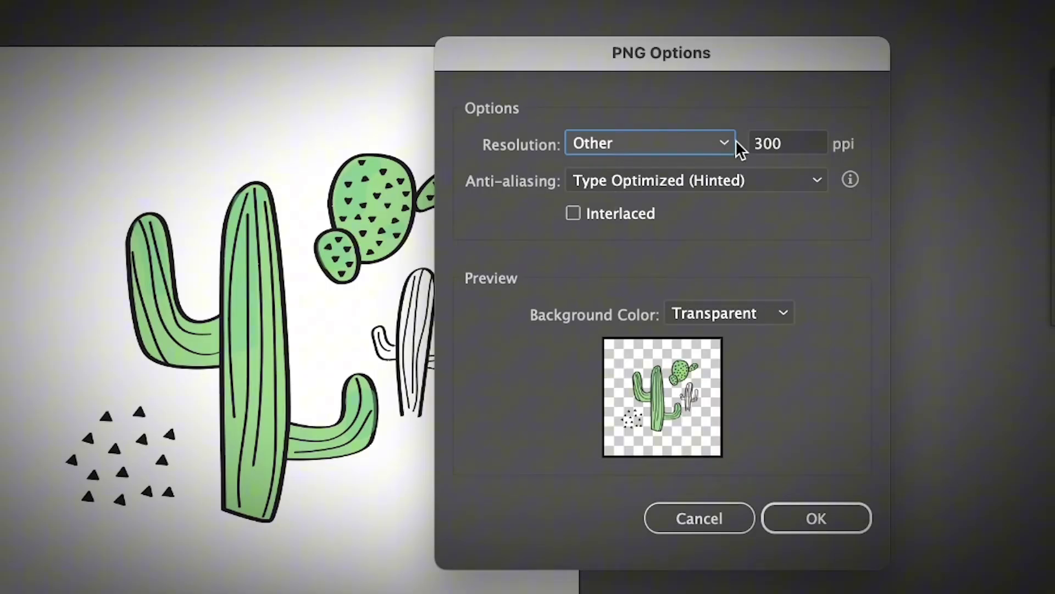
{"action": "left_click", "coordinate": [726, 142]}
{"action": "left_click", "coordinate": [675, 305]}
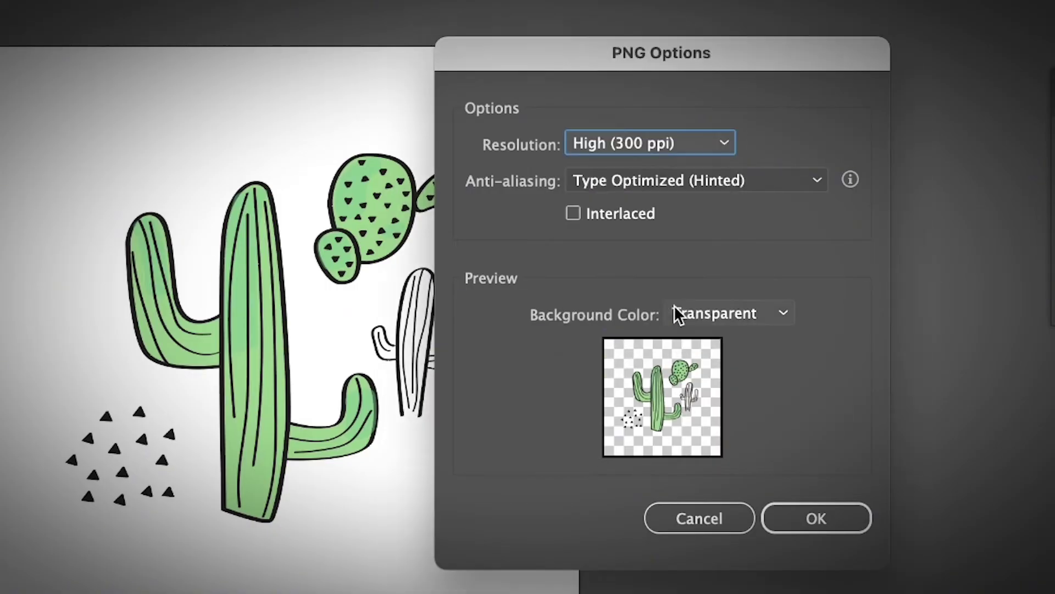
{"action": "left_click", "coordinate": [815, 179]}
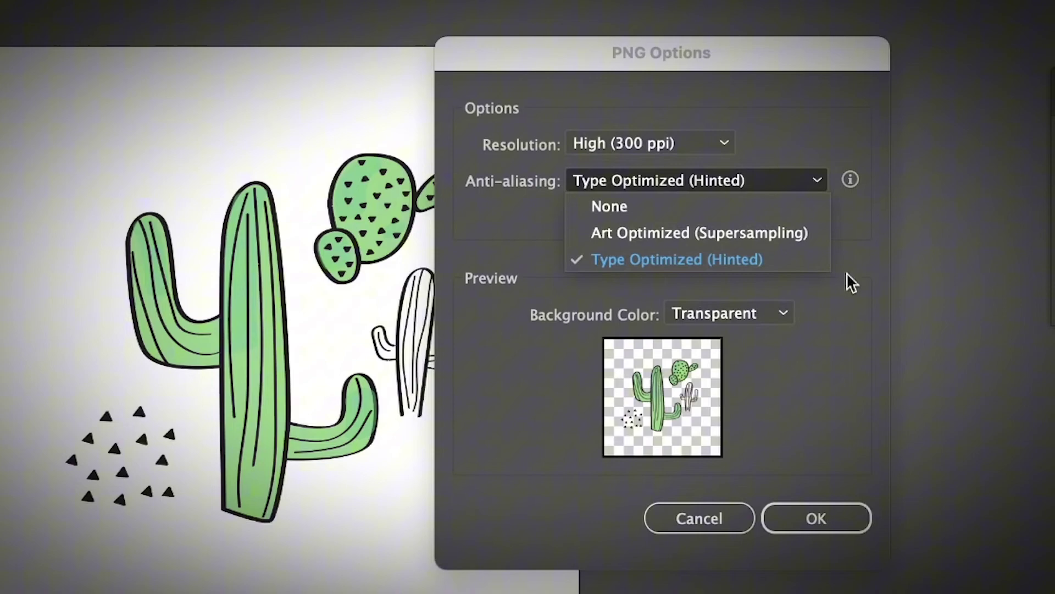
{"action": "left_click", "coordinate": [849, 309]}
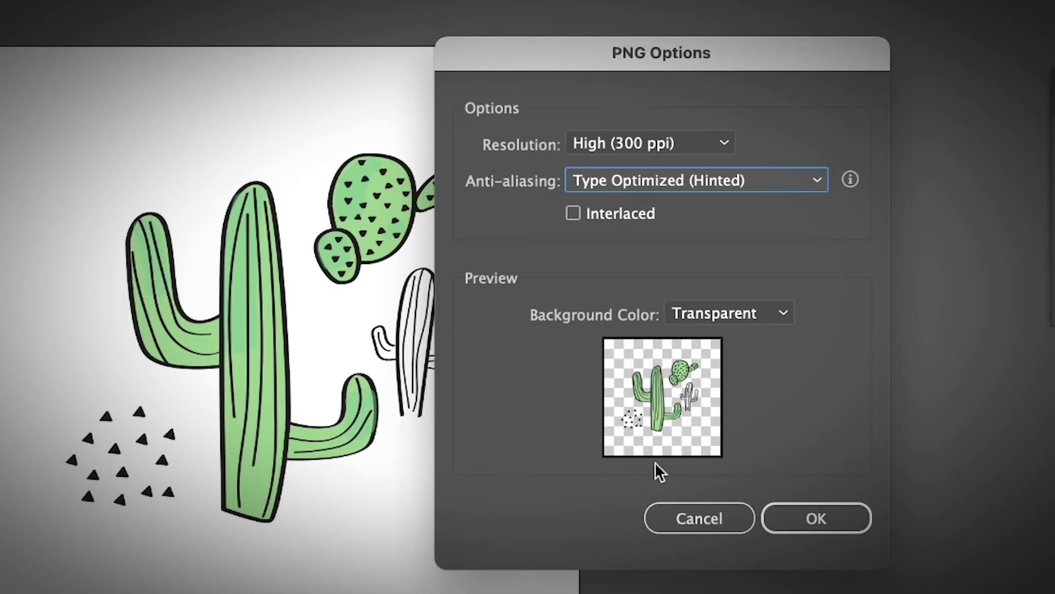
- Preview White and Black backgrounds, return to Transparent, and confirm with OK
{"action": "left_click", "coordinate": [731, 314]}
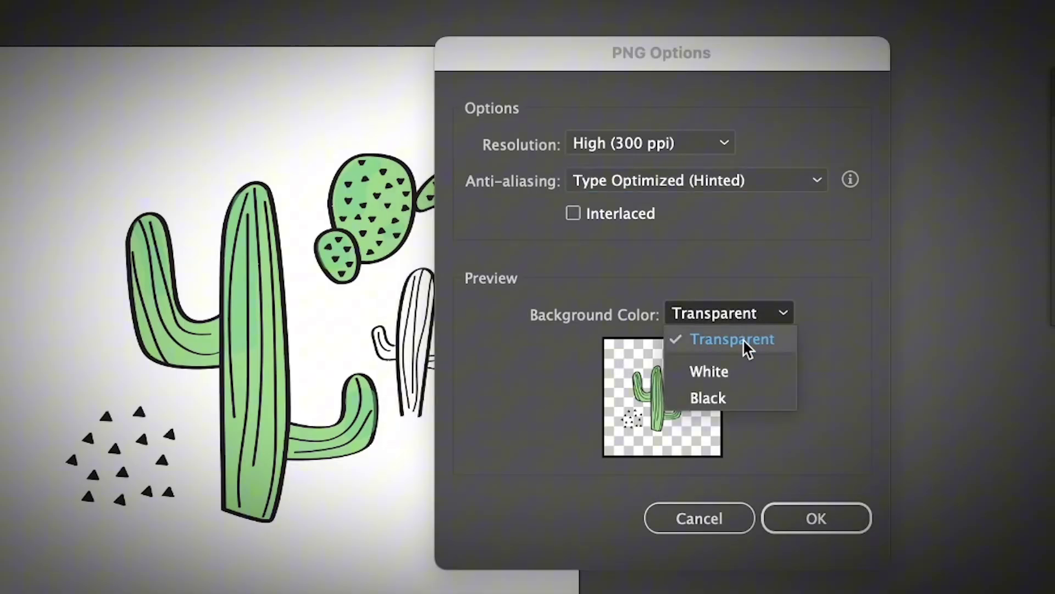
{"action": "left_click", "coordinate": [741, 371]}
{"action": "left_click", "coordinate": [767, 312]}
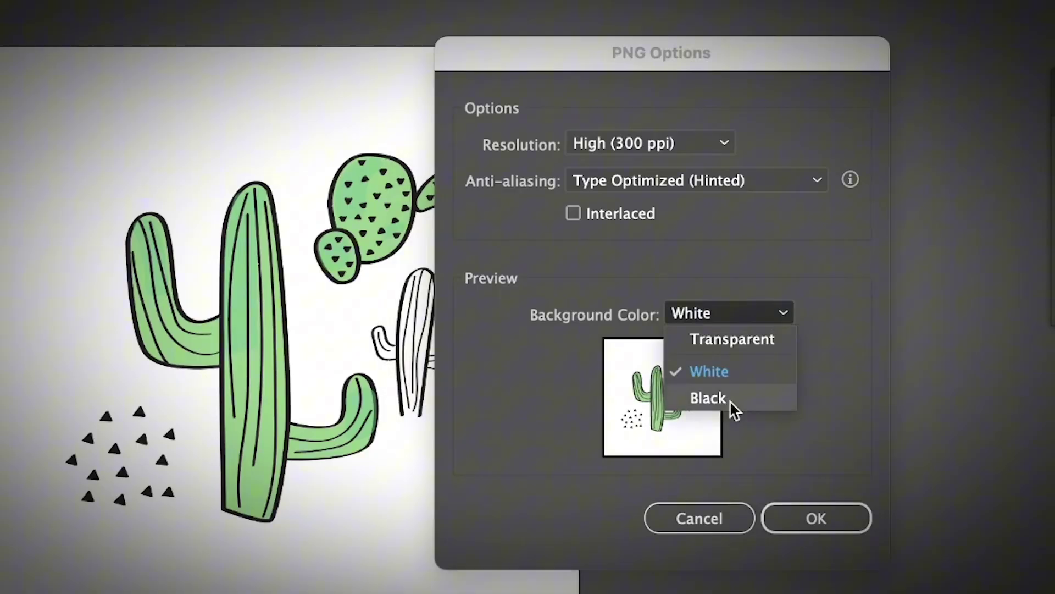
{"action": "left_click", "coordinate": [730, 399]}
{"action": "left_click", "coordinate": [774, 318]}
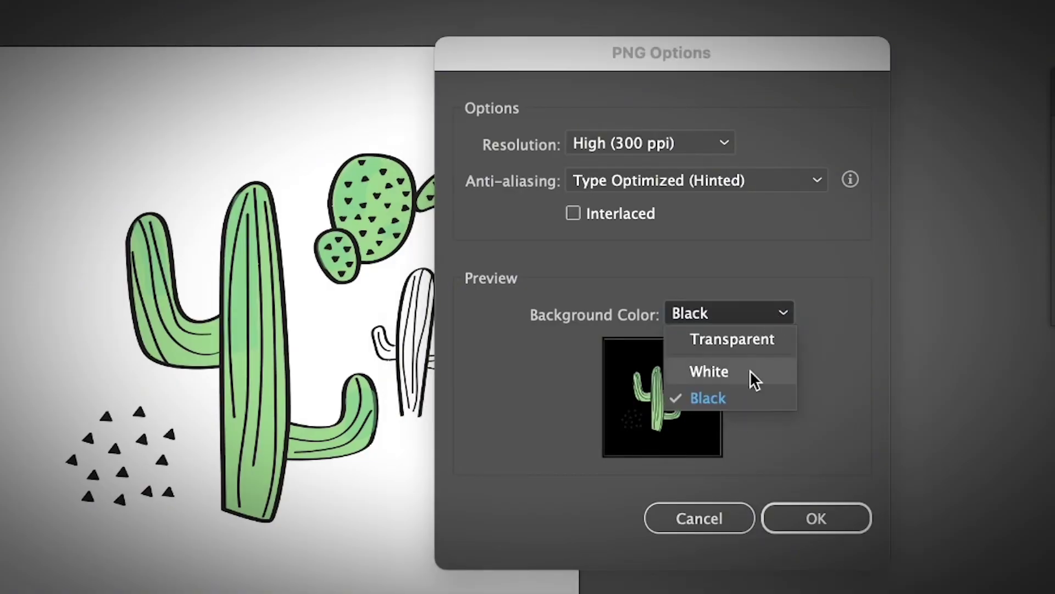
{"action": "left_click", "coordinate": [749, 369]}
{"action": "left_click", "coordinate": [784, 316]}
{"action": "left_click", "coordinate": [783, 315]}
{"action": "left_click", "coordinate": [782, 314]}
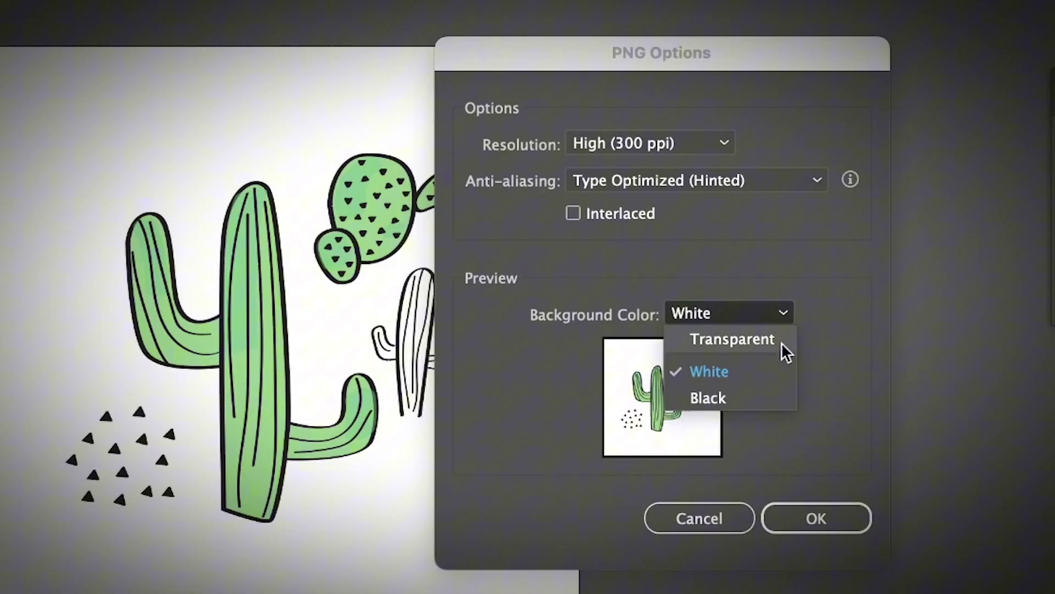
{"action": "left_click", "coordinate": [782, 342]}
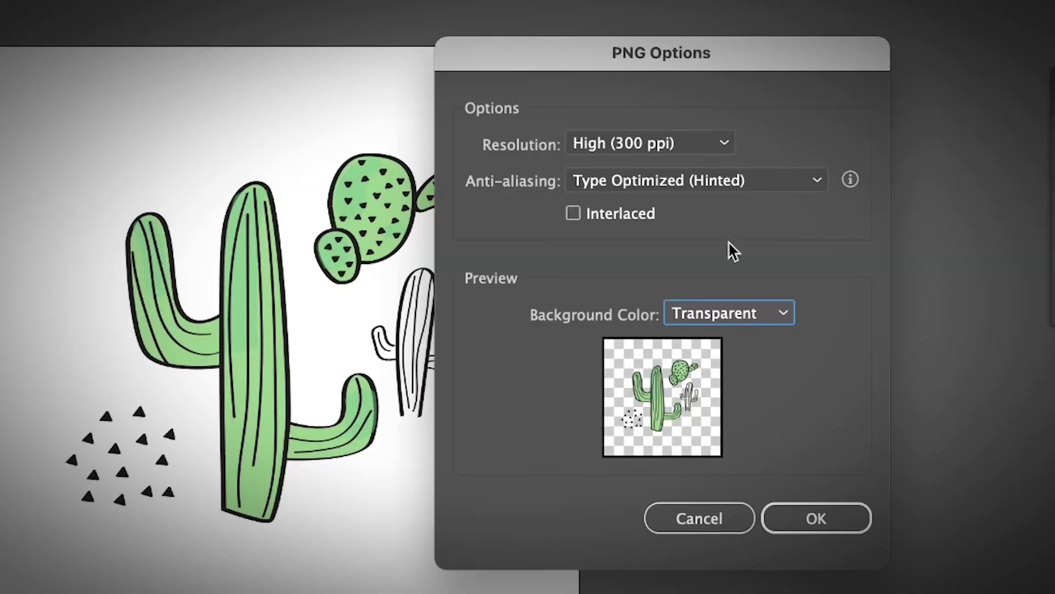
{"action": "left_click", "coordinate": [820, 526]}
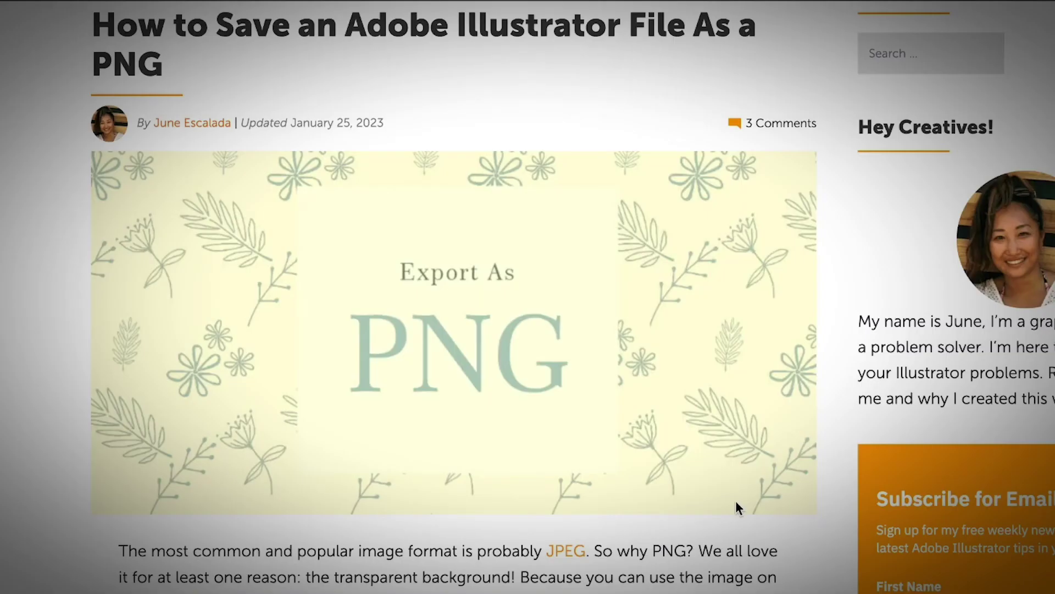
- Scroll the blog article down to the resolution guide below the PNG Options screenshot
{"action": "scroll", "coordinate": [736, 501], "scroll_direction": "down", "scroll_amount": 10}
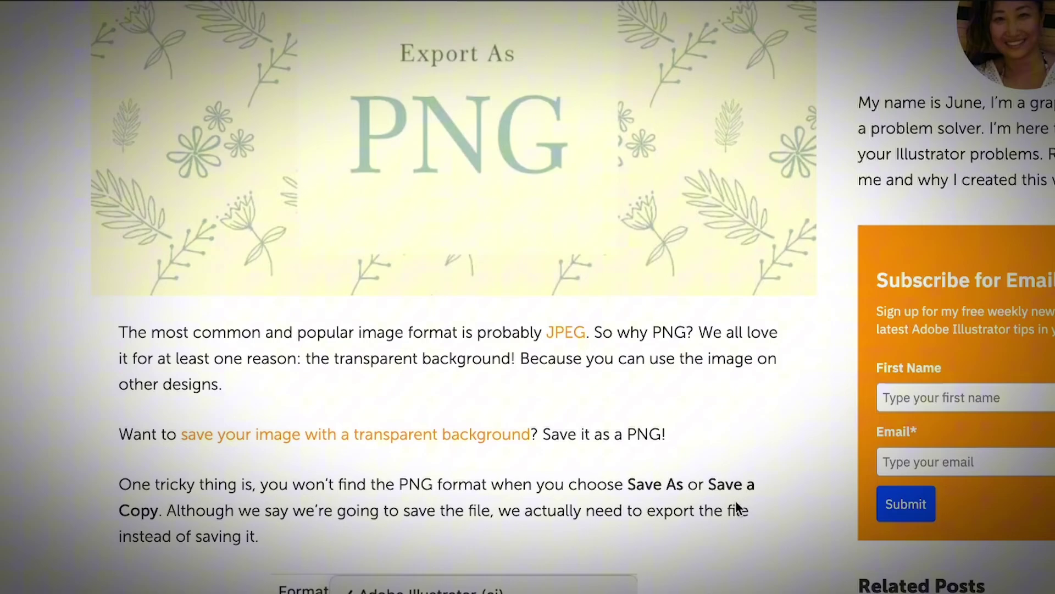
{"action": "scroll", "coordinate": [736, 507], "scroll_direction": "down", "scroll_amount": 20}
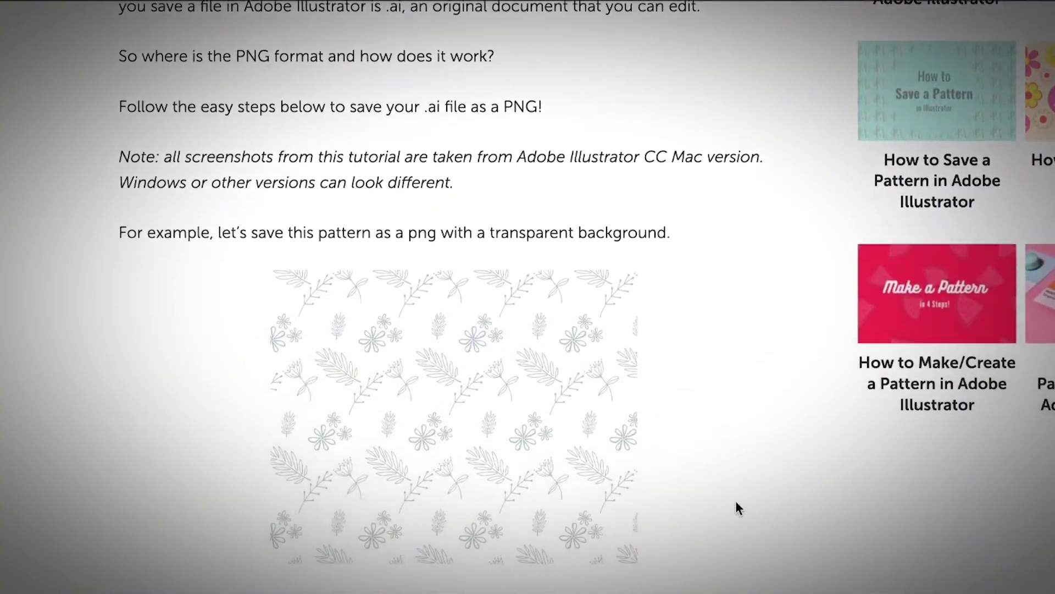
{"action": "scroll", "coordinate": [736, 501], "scroll_direction": "down", "scroll_amount": 4}
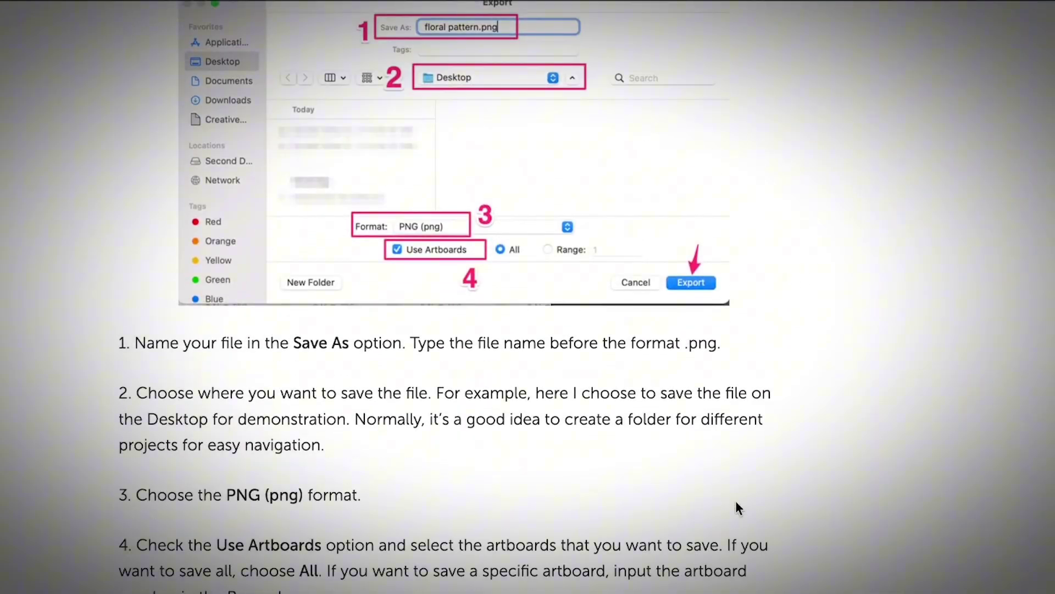
{"action": "scroll", "coordinate": [737, 503], "scroll_direction": "down", "scroll_amount": 16}
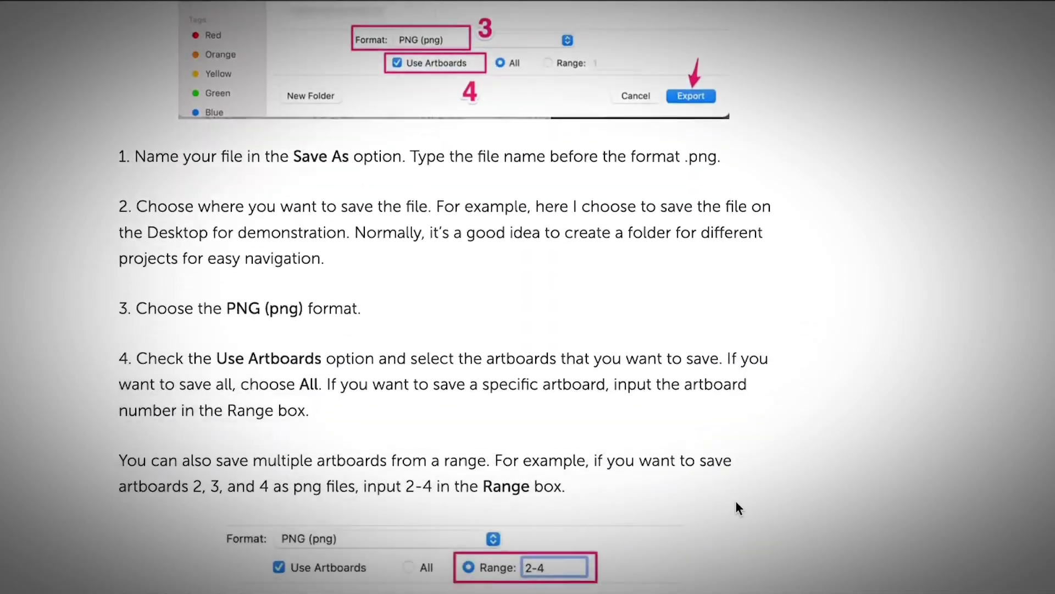
{"action": "scroll", "coordinate": [737, 507], "scroll_direction": "down", "scroll_amount": 15}
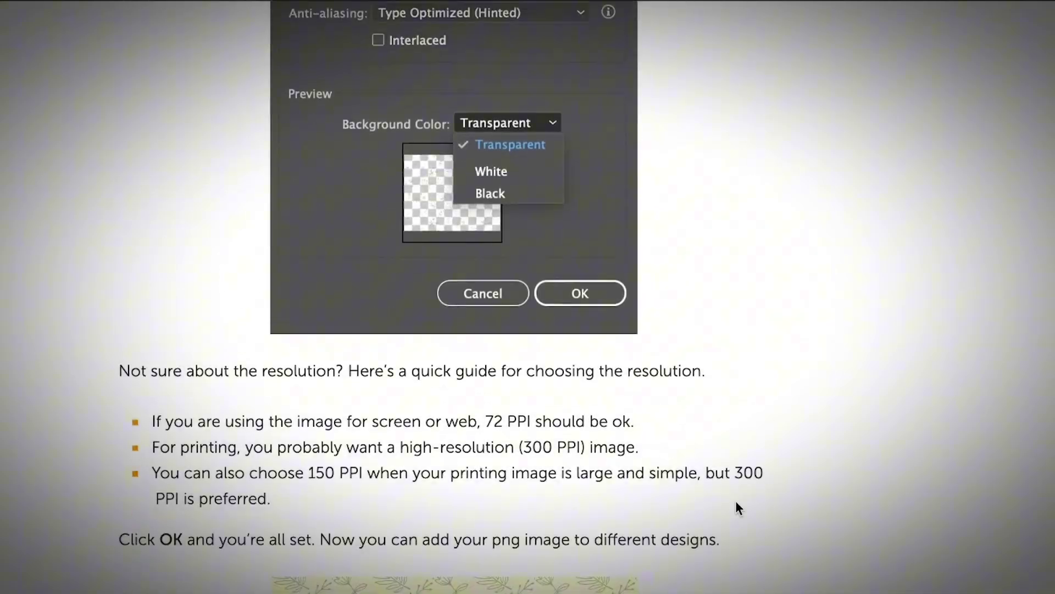